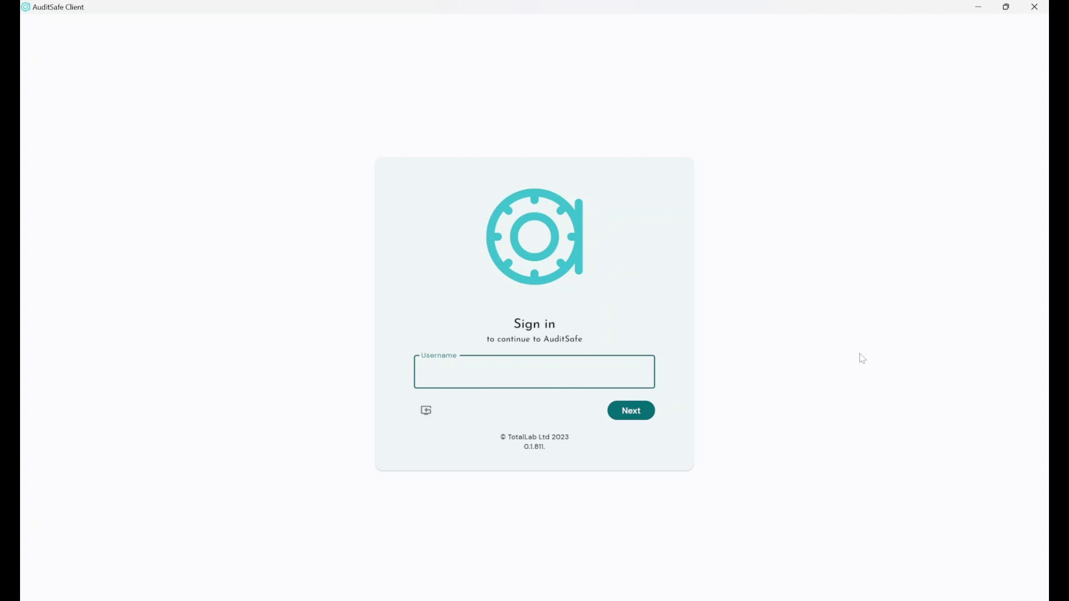
- Sign in with the username and password, retyping the password after the first attempt is rejected
type("test")
key("Return")
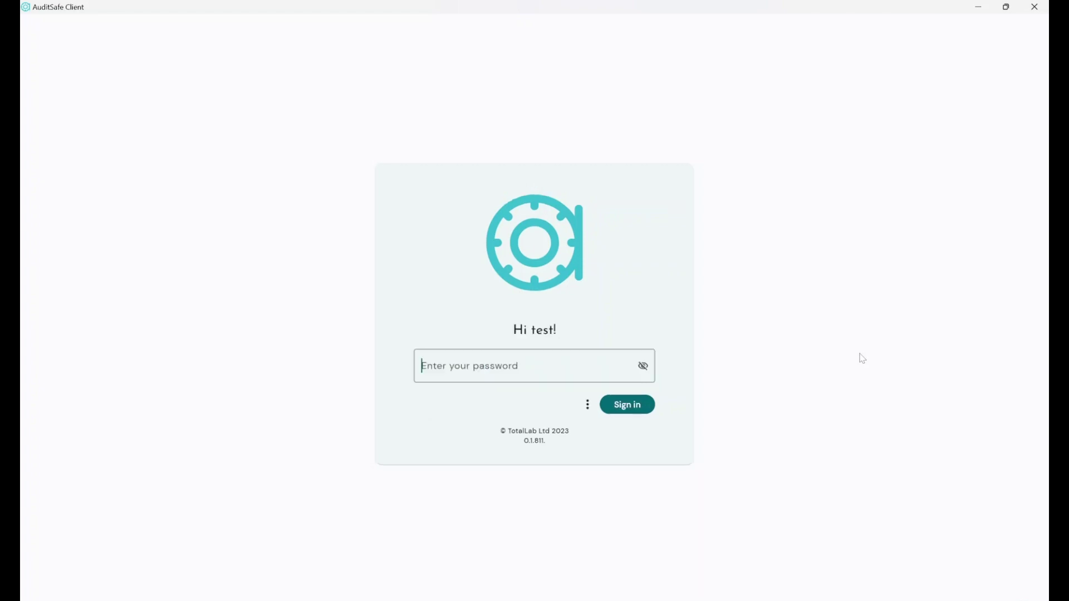
type("test12345")
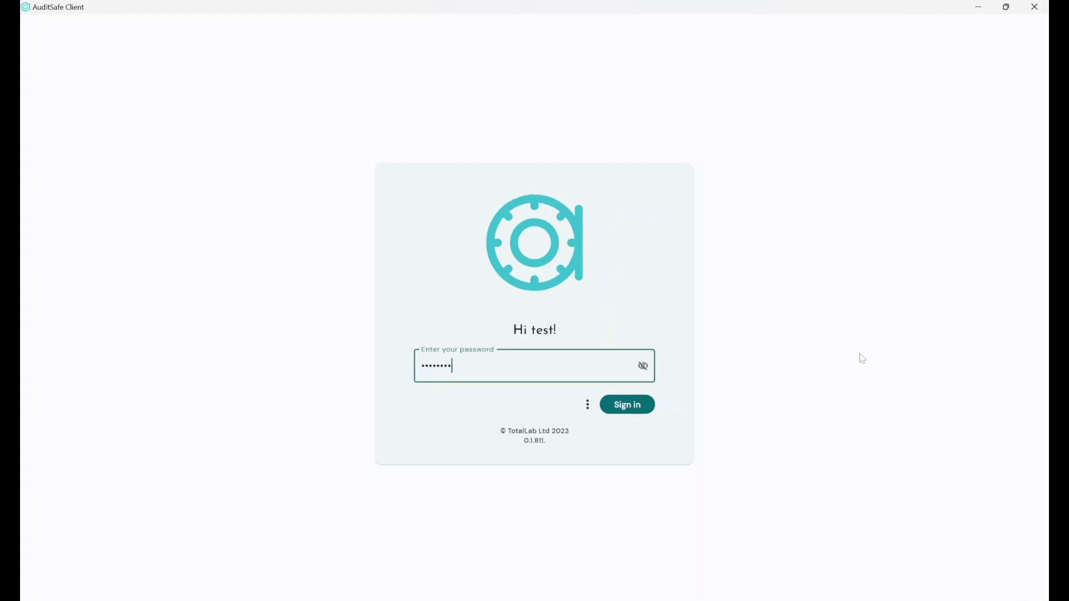
key("Return")
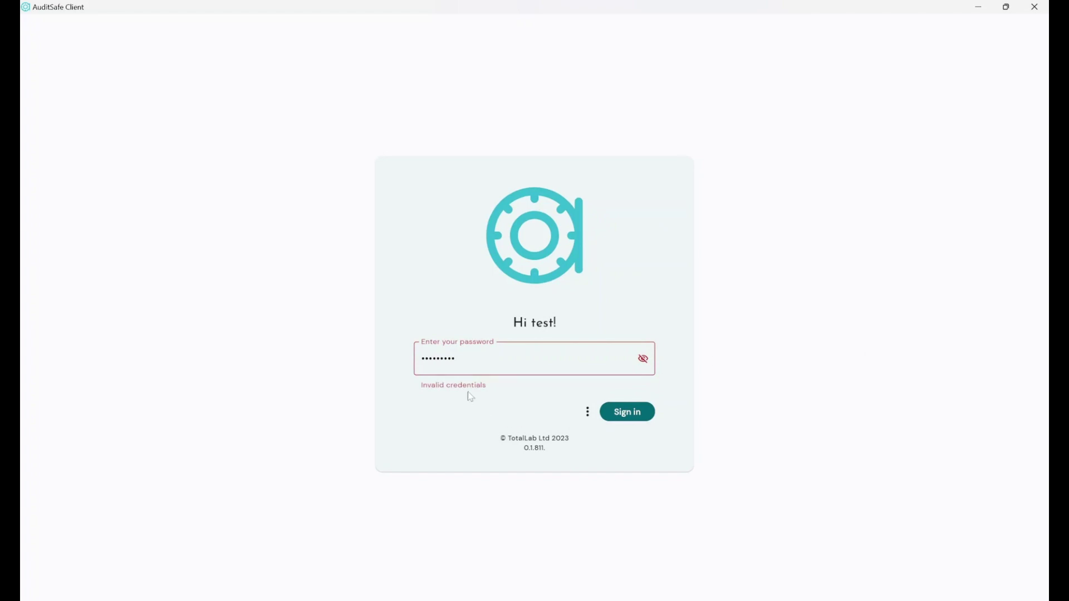
left_click_drag(452, 361, 349, 371)
type("test123456")
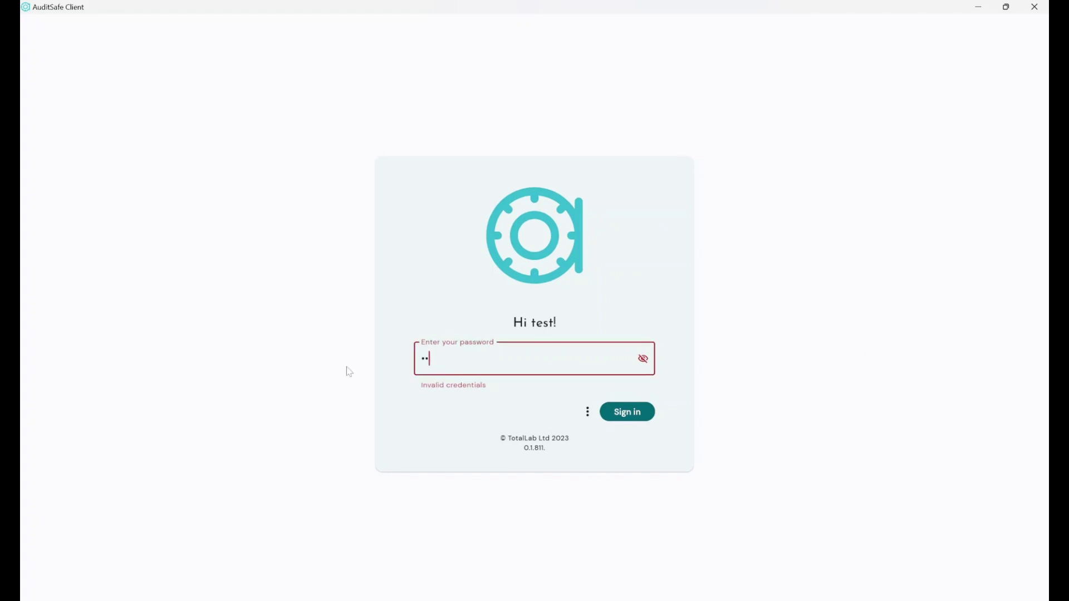
key("Return")
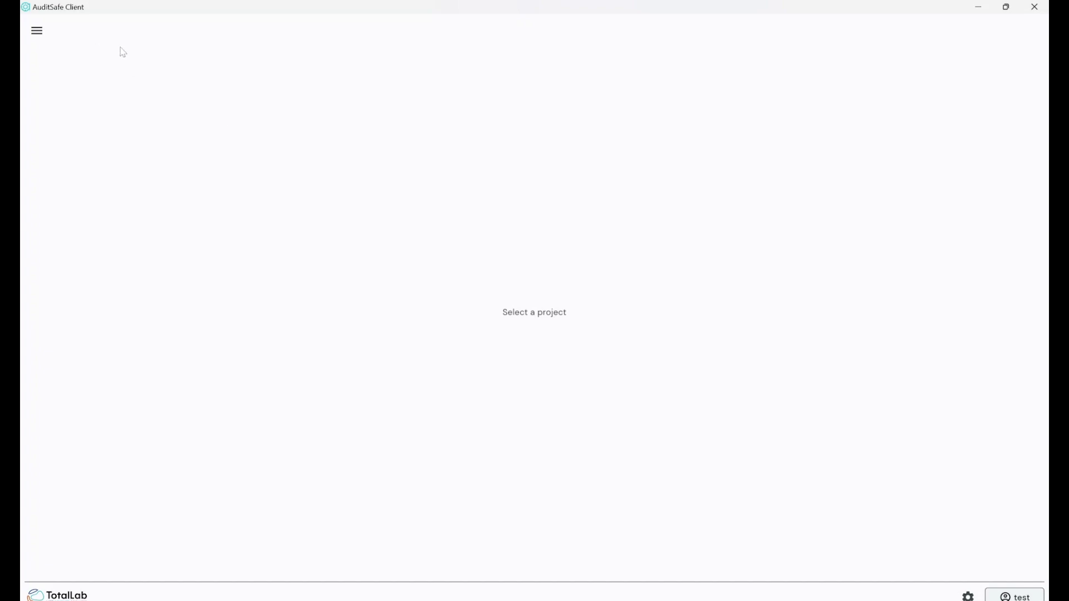
- Start a new project from the projects menu and name it 'Excel Test 2'
left_click(37, 30)
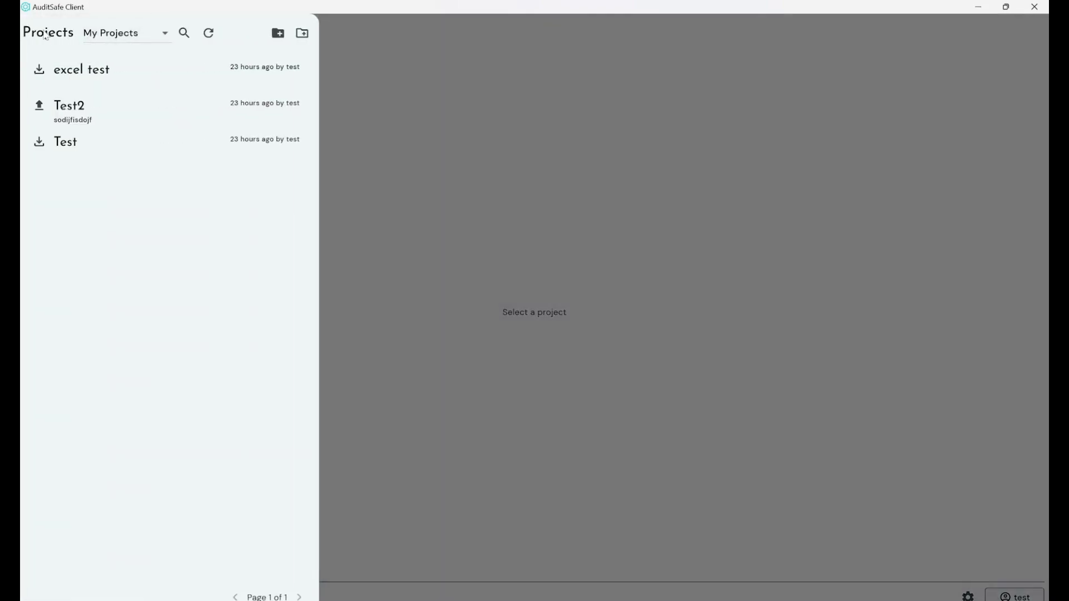
left_click(278, 35)
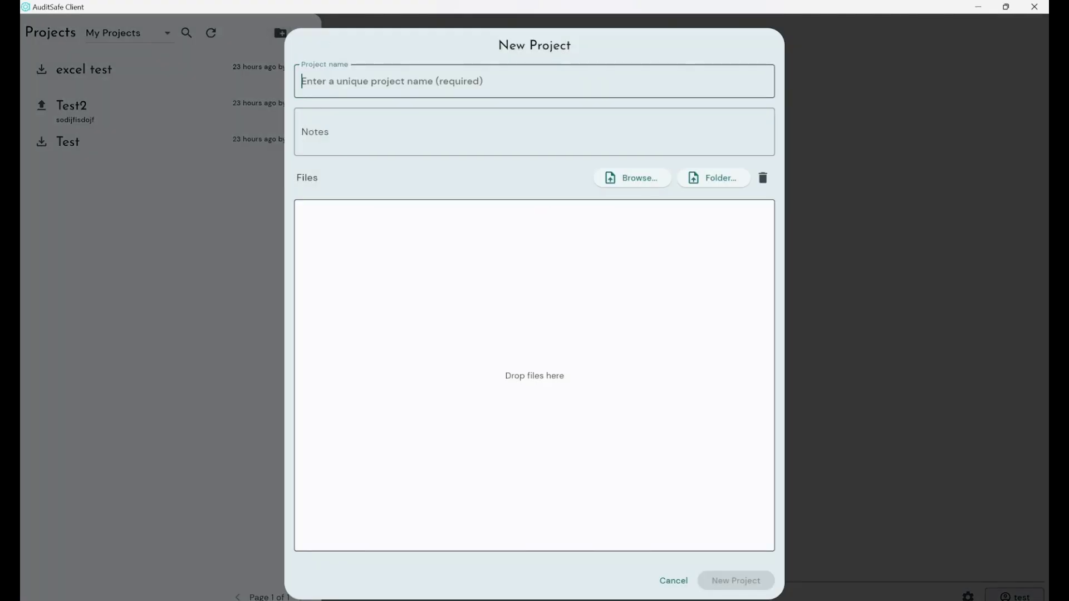
type("Excel Test 2")
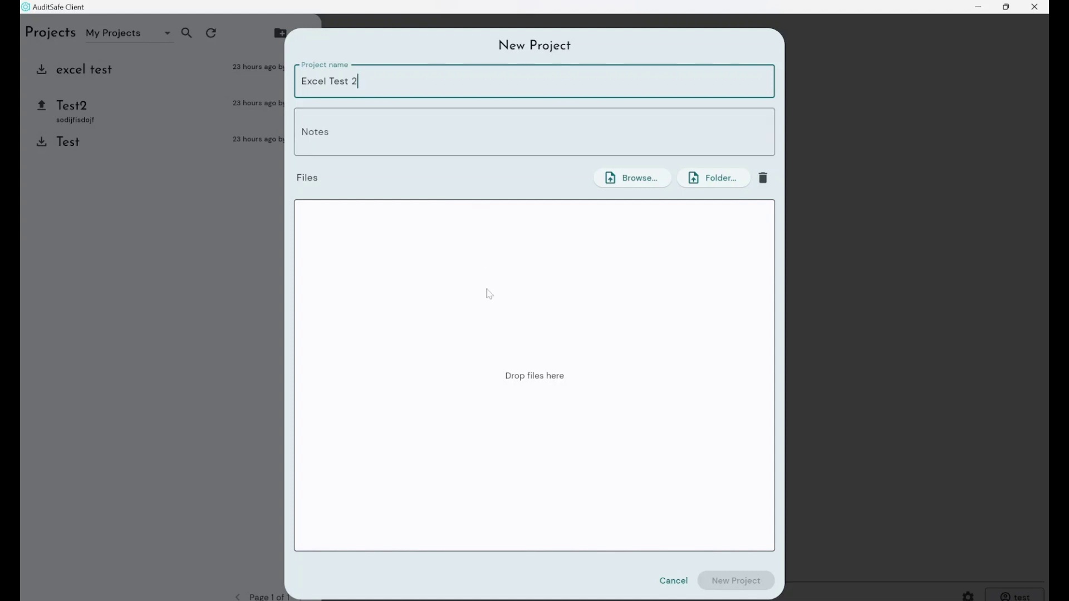
- Drag Excel Test.xlsx from the Excel AuditSafe Test folder into the new project's Files list
mouse_move(387, 596)
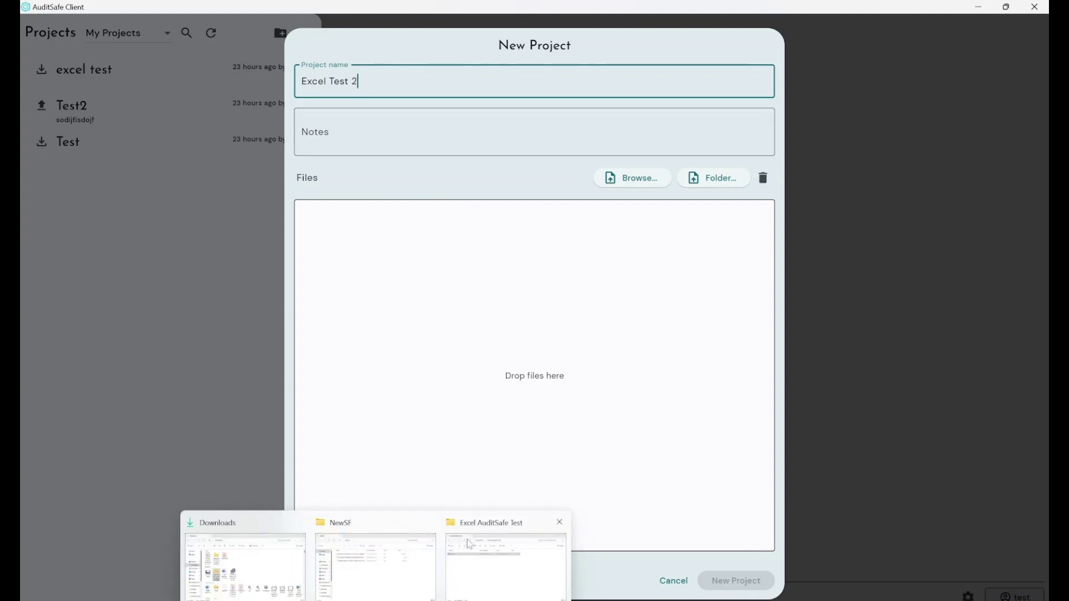
left_click(468, 544)
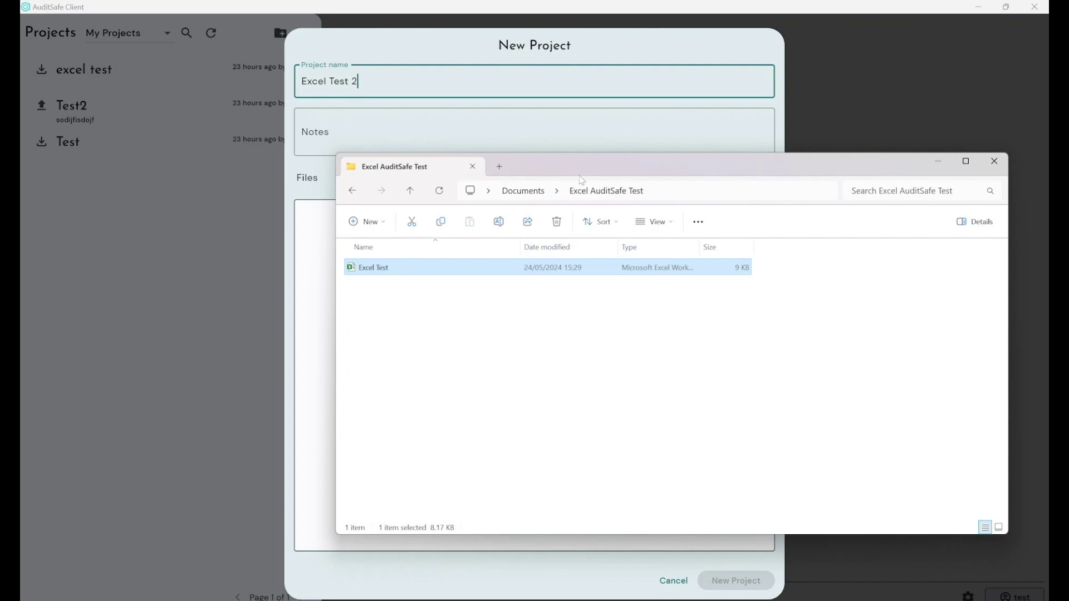
left_click_drag(581, 167, 775, 149)
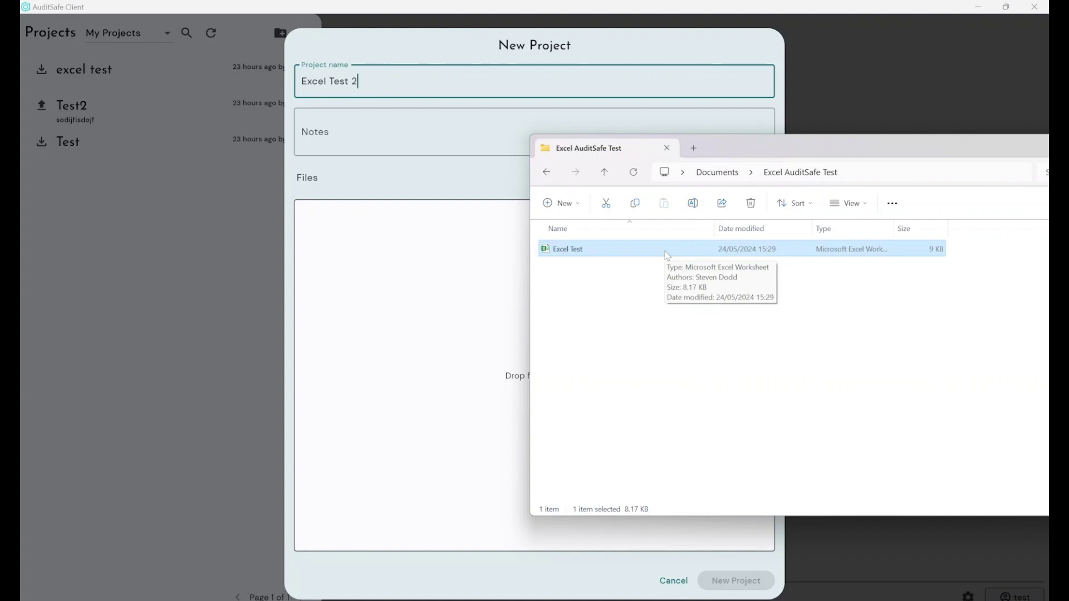
left_click_drag(667, 254, 435, 276)
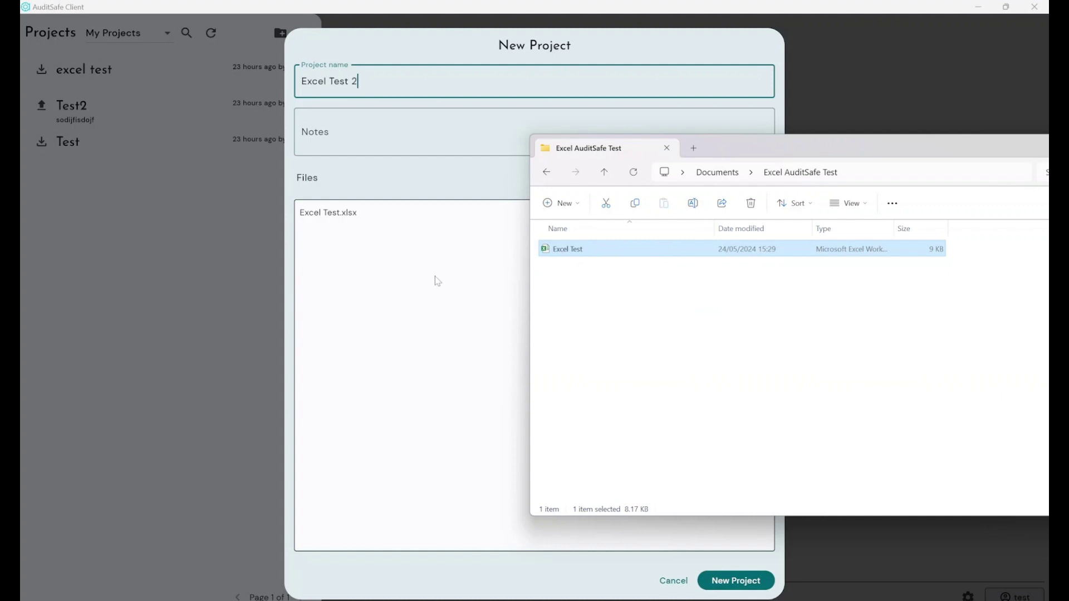
left_click(492, 181)
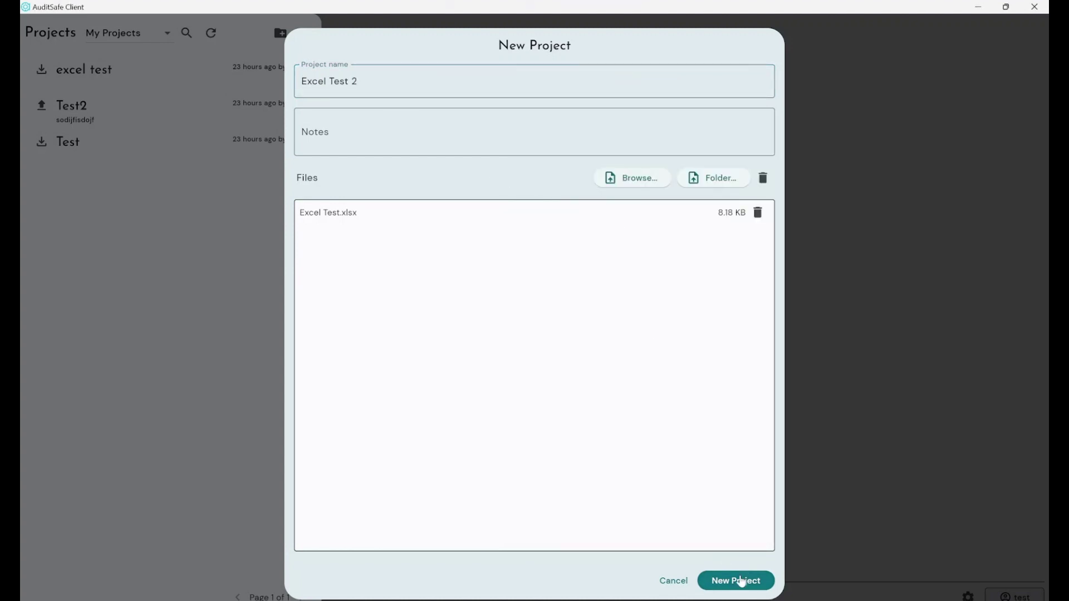
- Create the Excel Test 2 project, check out Revision 1, and open its workbook in Excel
left_click(742, 582)
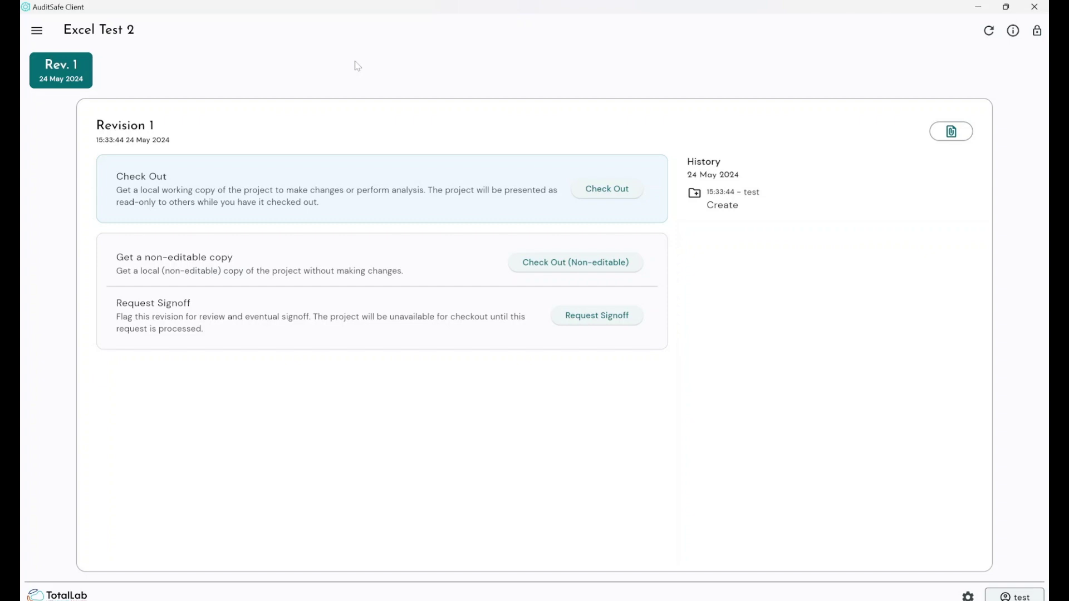
left_click(598, 188)
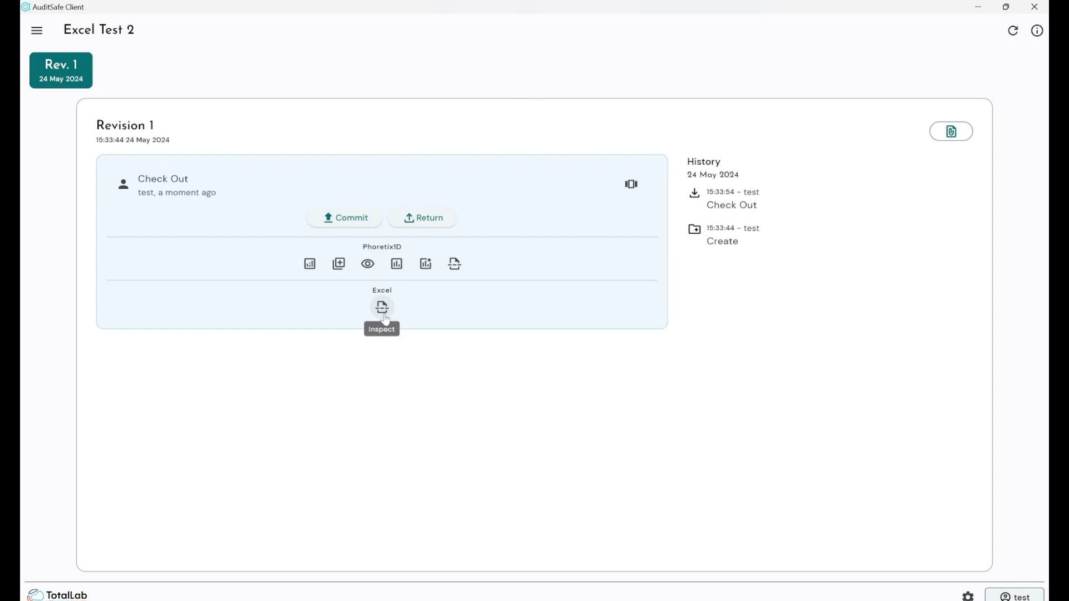
left_click(383, 311)
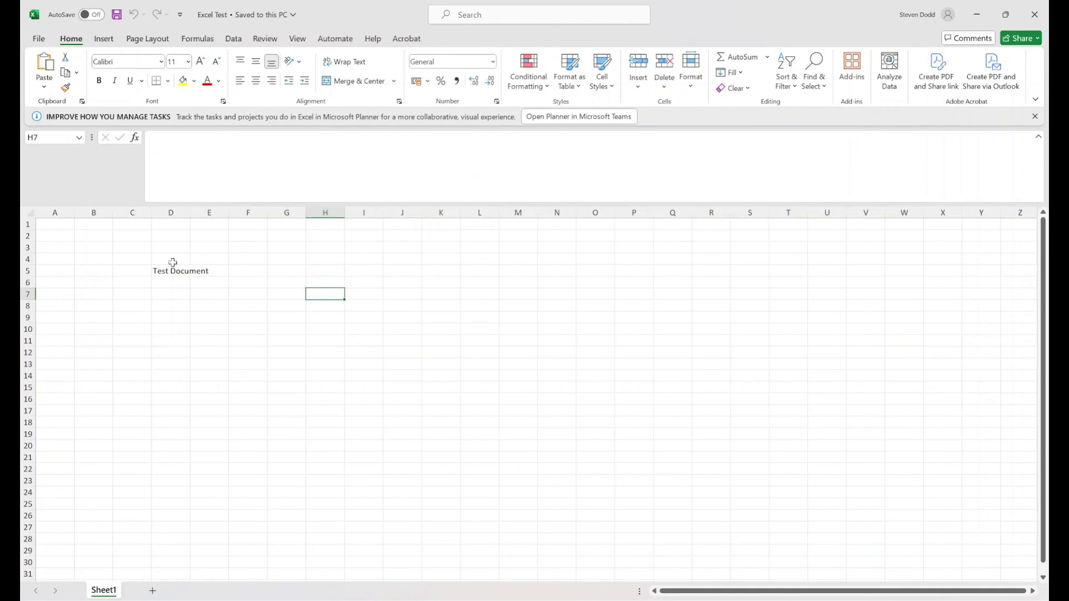
- Enter 'Adjustments', 'Edit Data' and 'etc' in cells D8 to D10 and save the workbook
left_click(172, 306)
type("Adjustm")
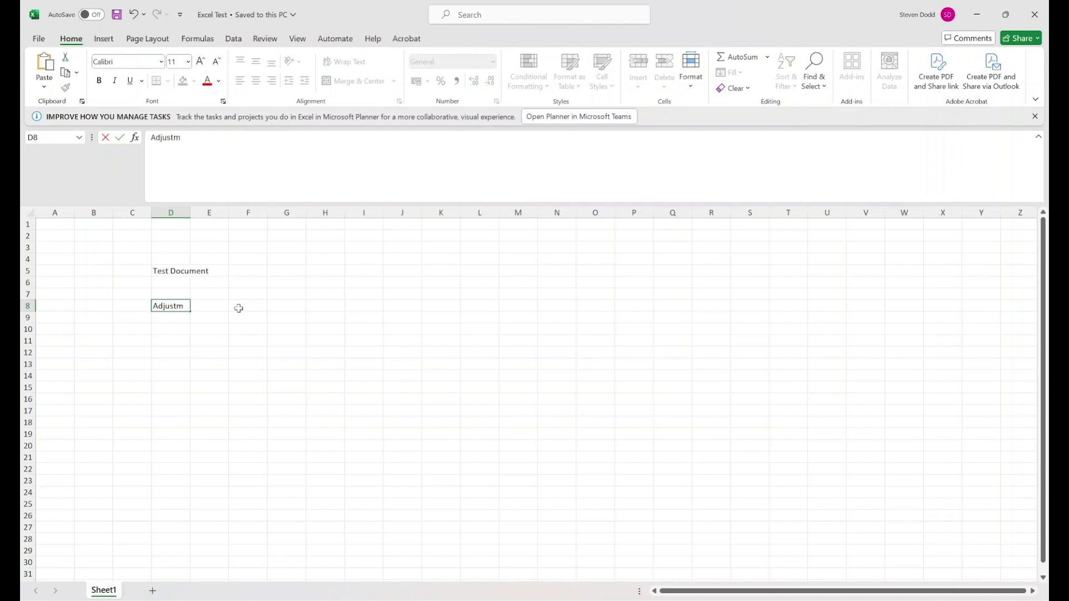
type("ents")
key("Return")
type("Edit Data")
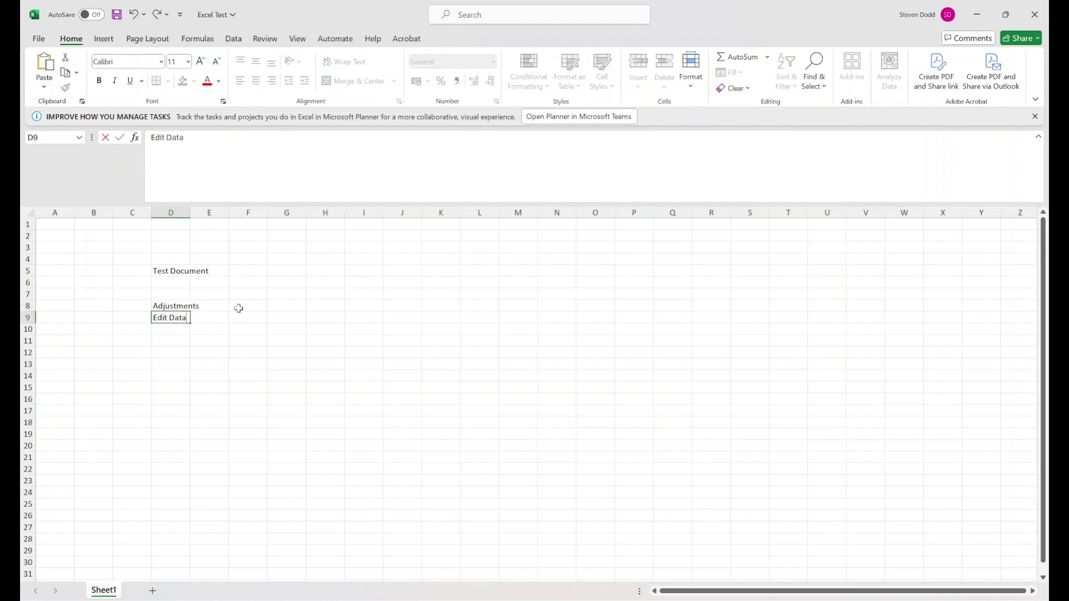
key("Return")
type("etc")
key("Return")
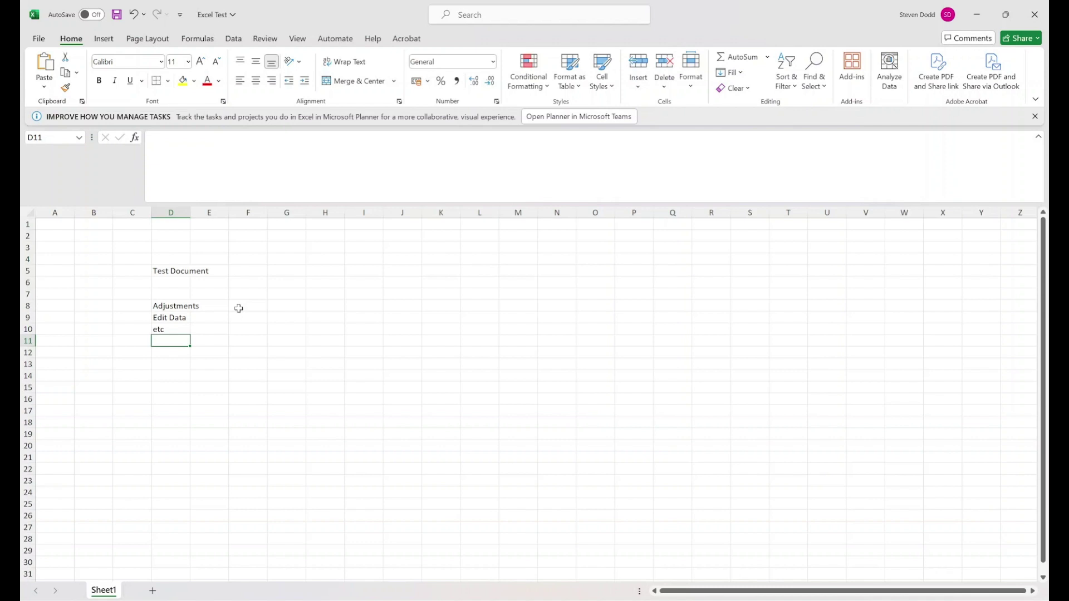
key("ctrl+s")
- Close Excel and commit the changes as Revision 2 with the note 'Excel Test Video'
left_click(1035, 15)
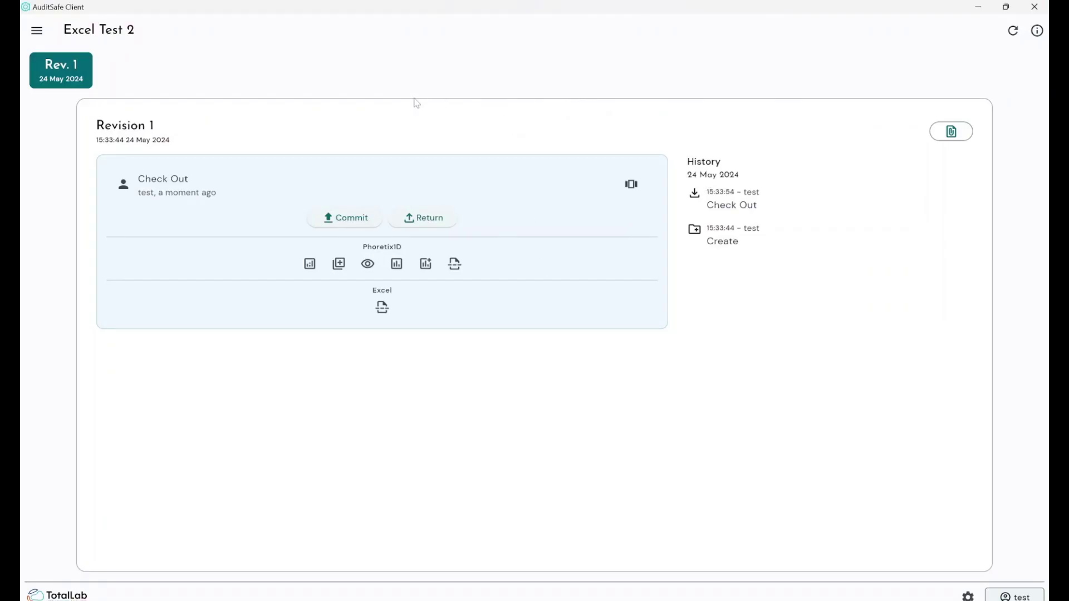
left_click(346, 218)
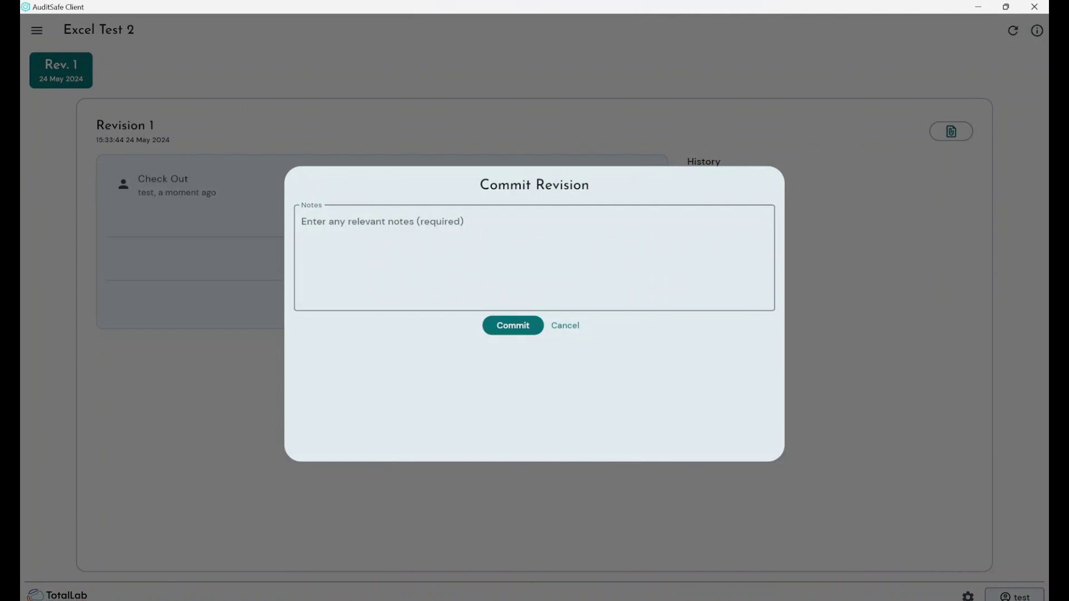
type("Excel")
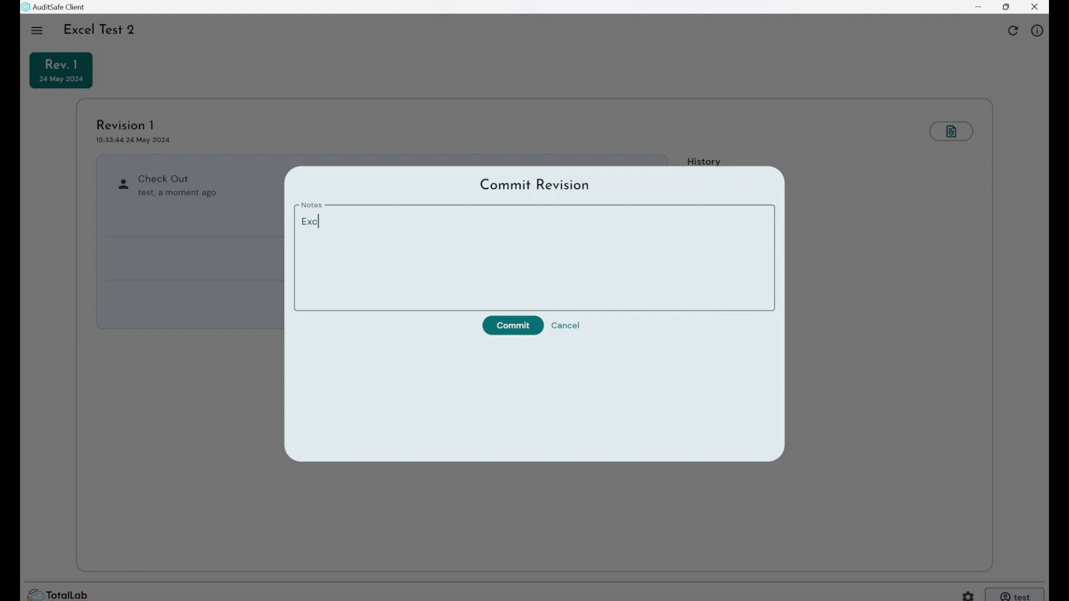
type(" Test Video")
left_click(505, 327)
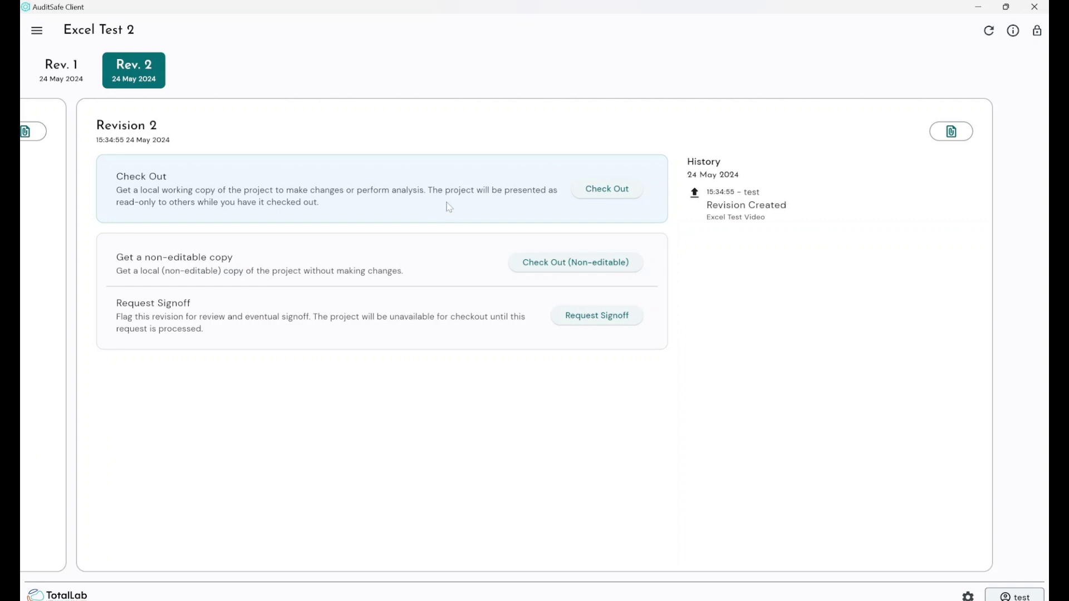
- Check out Revision 2 as non-editable and open its Excel Test workbook in Excel
left_click(591, 266)
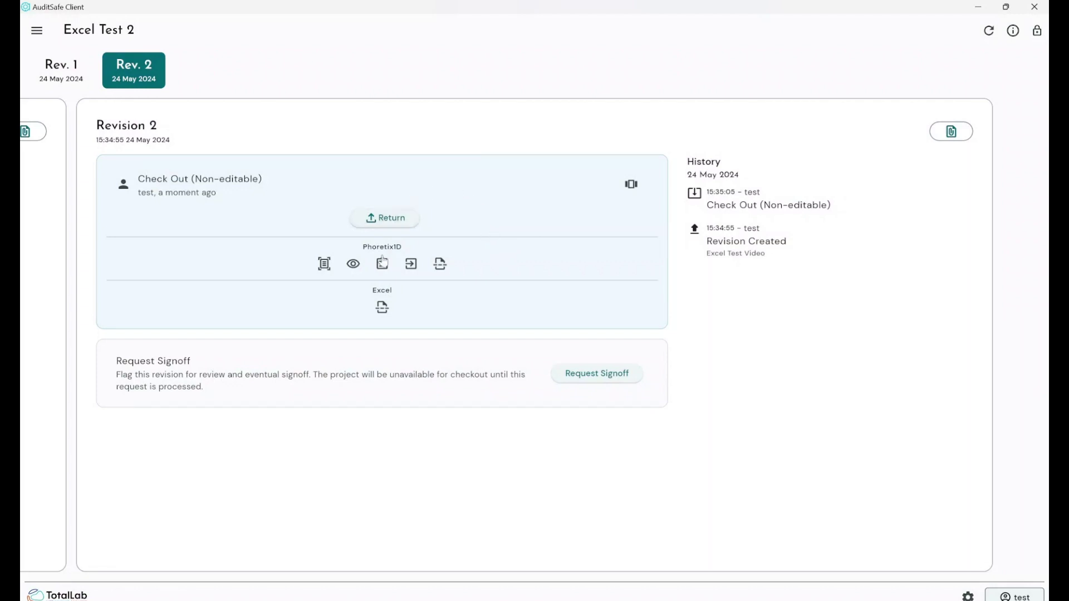
left_click(382, 307)
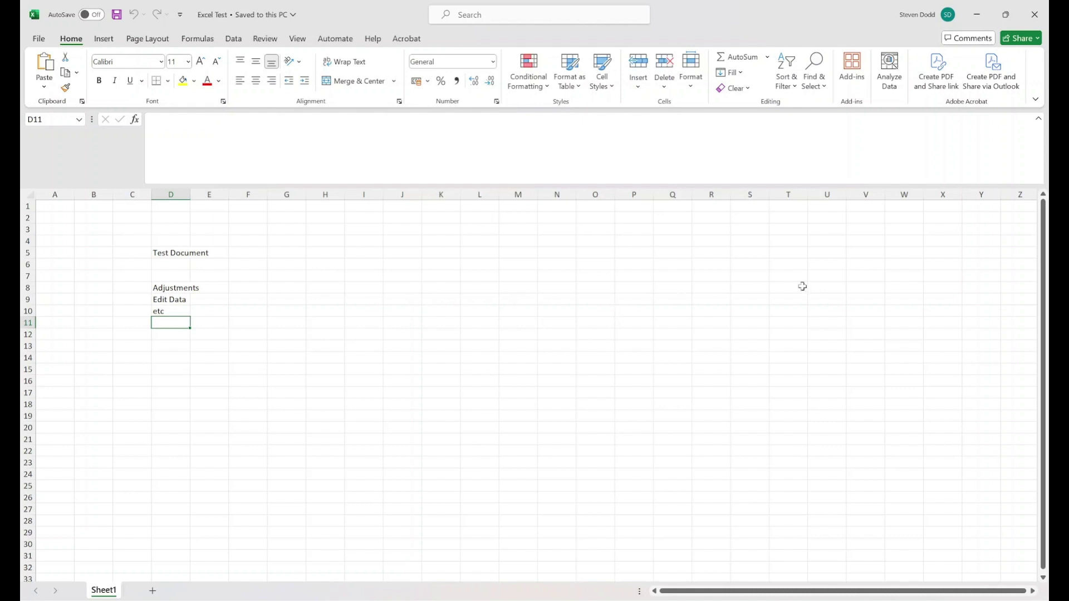
- Close the Revision 2 workbook in Excel to return to the AuditSafe revision page
left_click(1035, 15)
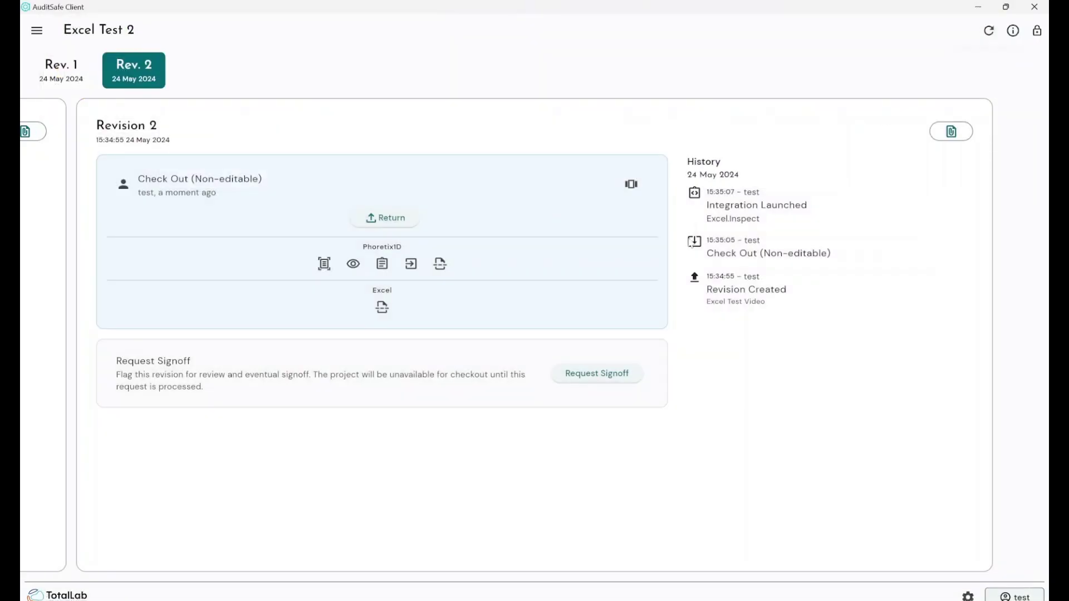
- Switch to the Rev. 1 page to view its history, including the Excel Test Video commit
left_click(73, 75)
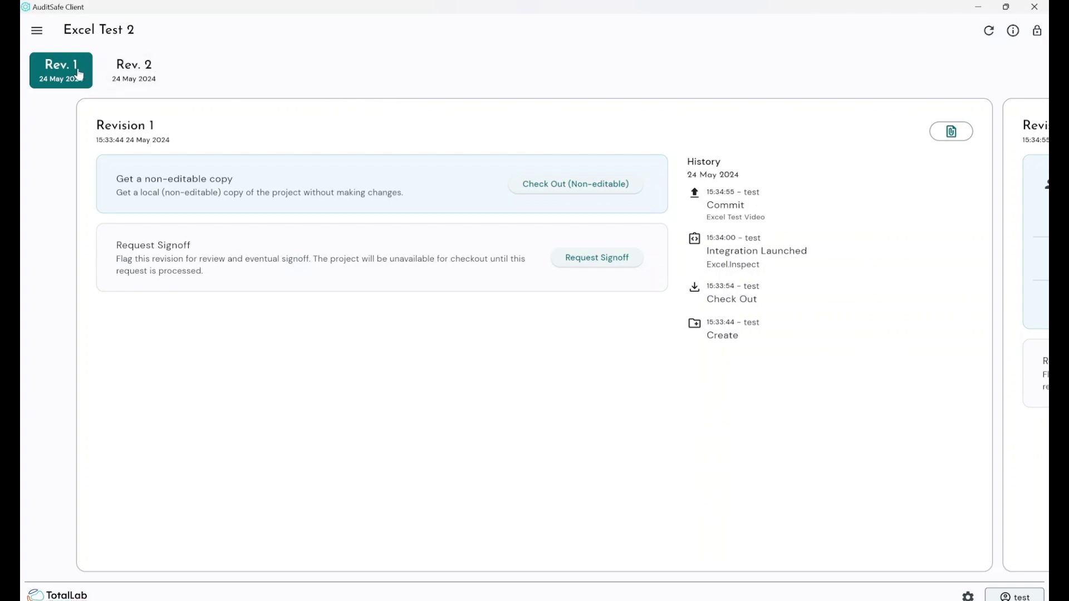
left_click(565, 186)
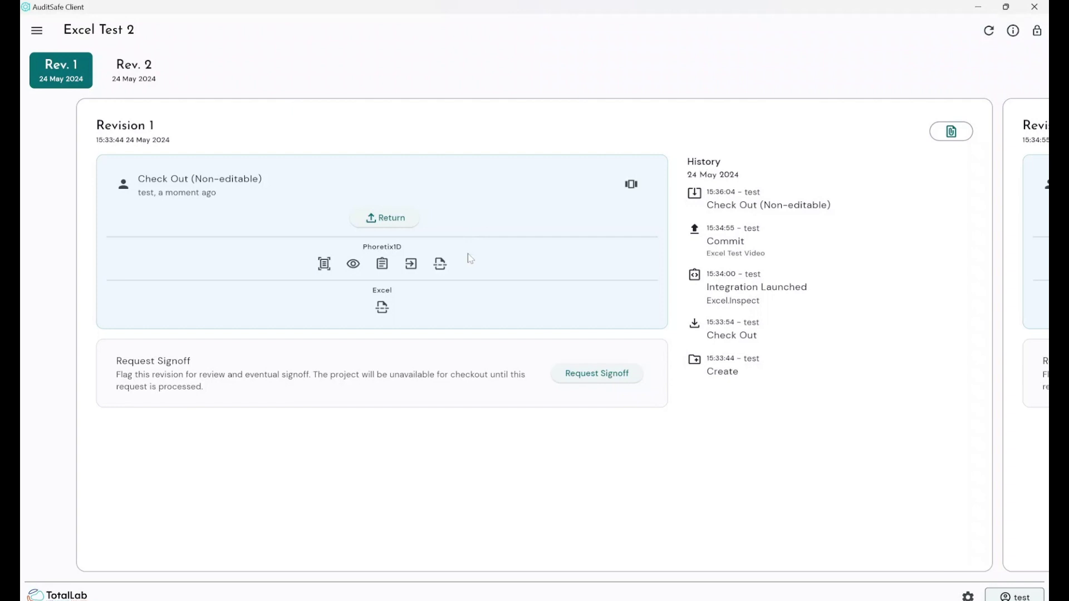
left_click(382, 307)
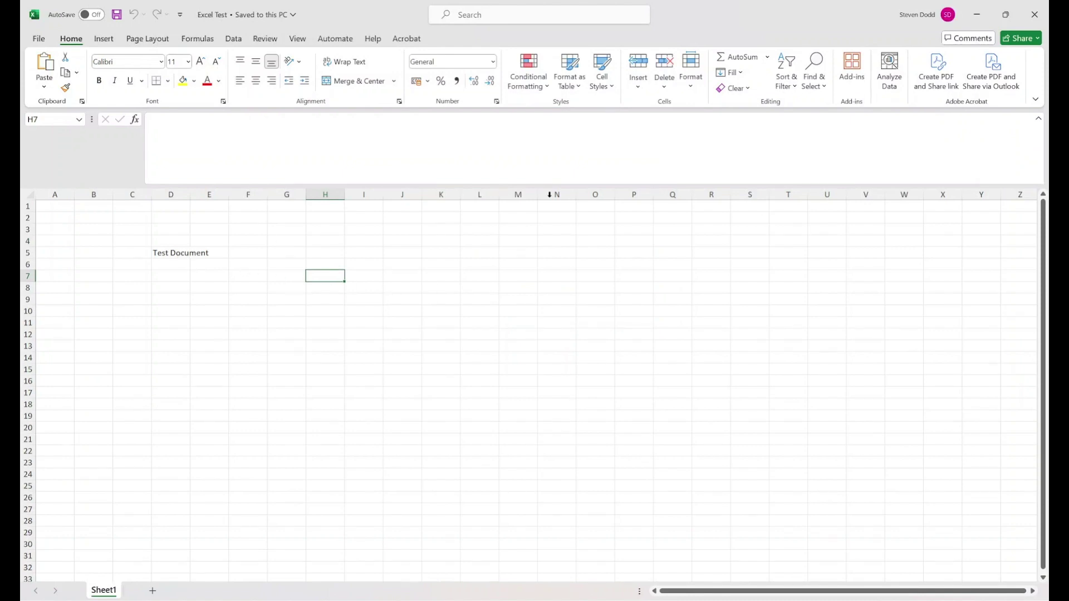
left_click(1035, 14)
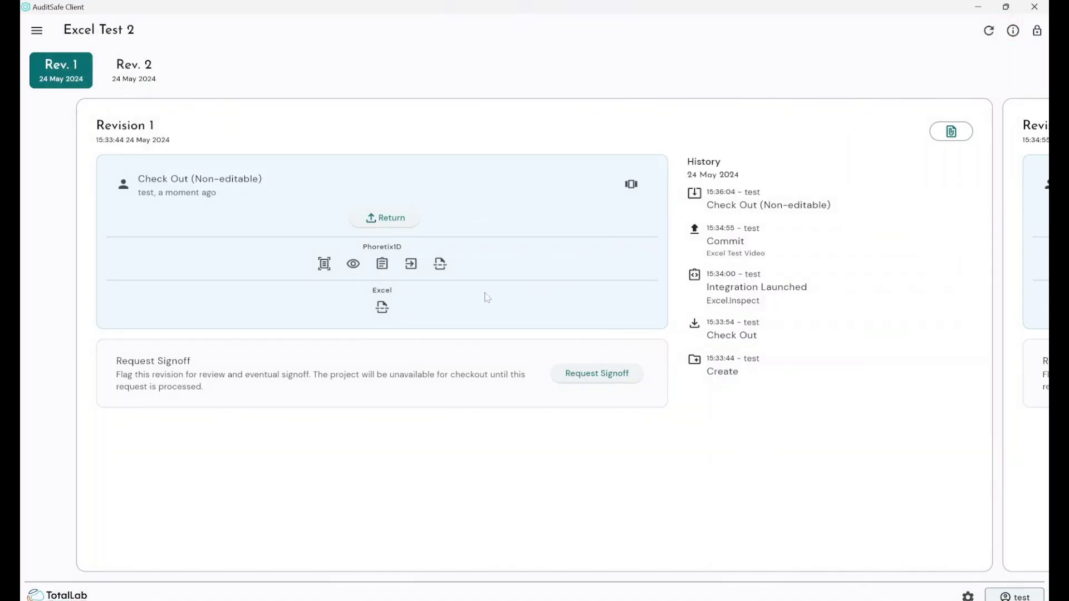